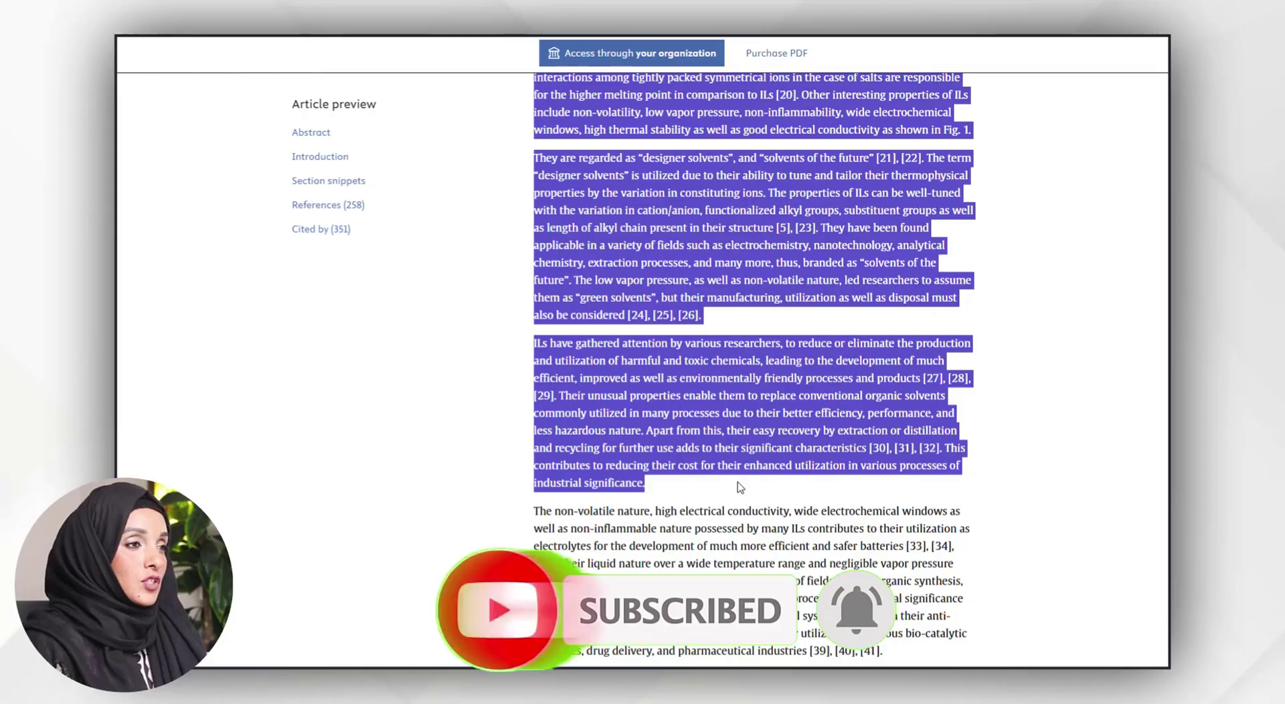
- Scroll back up the ScienceDirect article page
{"action": "scroll", "coordinate": [739, 487], "scroll_direction": "up", "scroll_amount": 7}
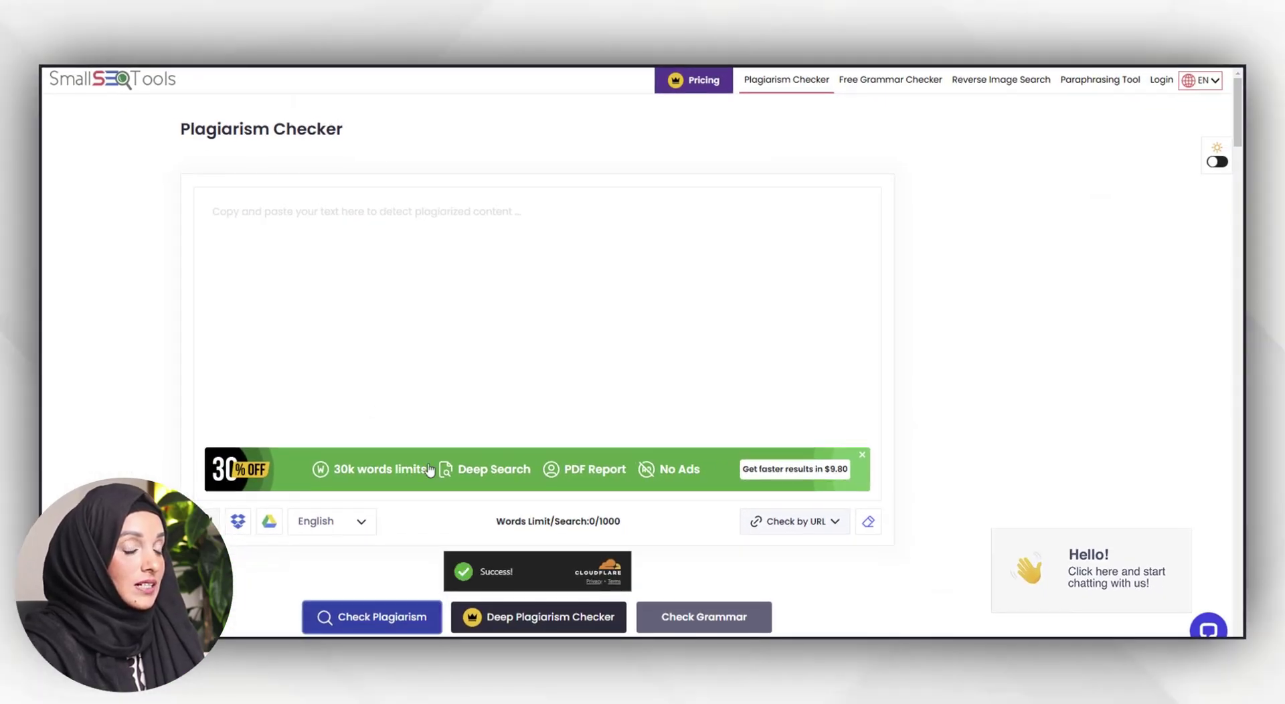
- Paste the 409-word article text into SmallSEOTools and start the plagiarism check
{"action": "right_click", "coordinate": [294, 233]}
{"action": "left_click", "coordinate": [348, 375]}
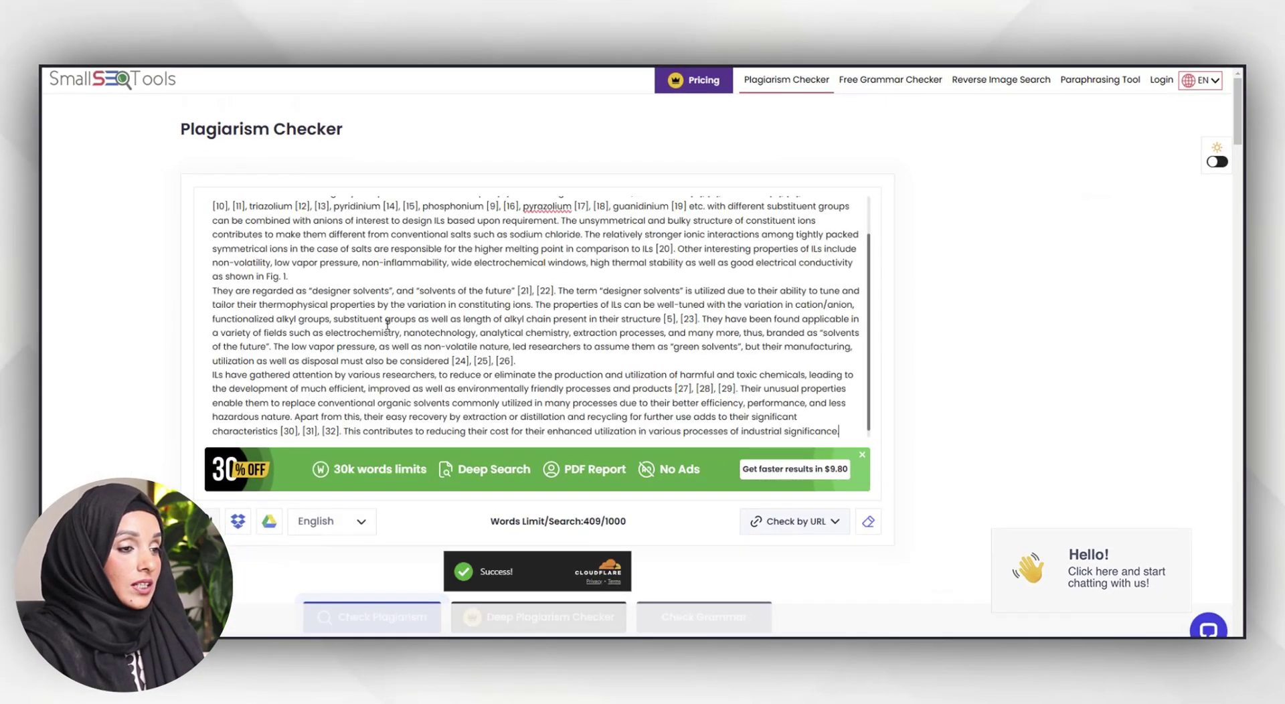
{"action": "scroll", "coordinate": [387, 325], "scroll_direction": "down", "scroll_amount": 1}
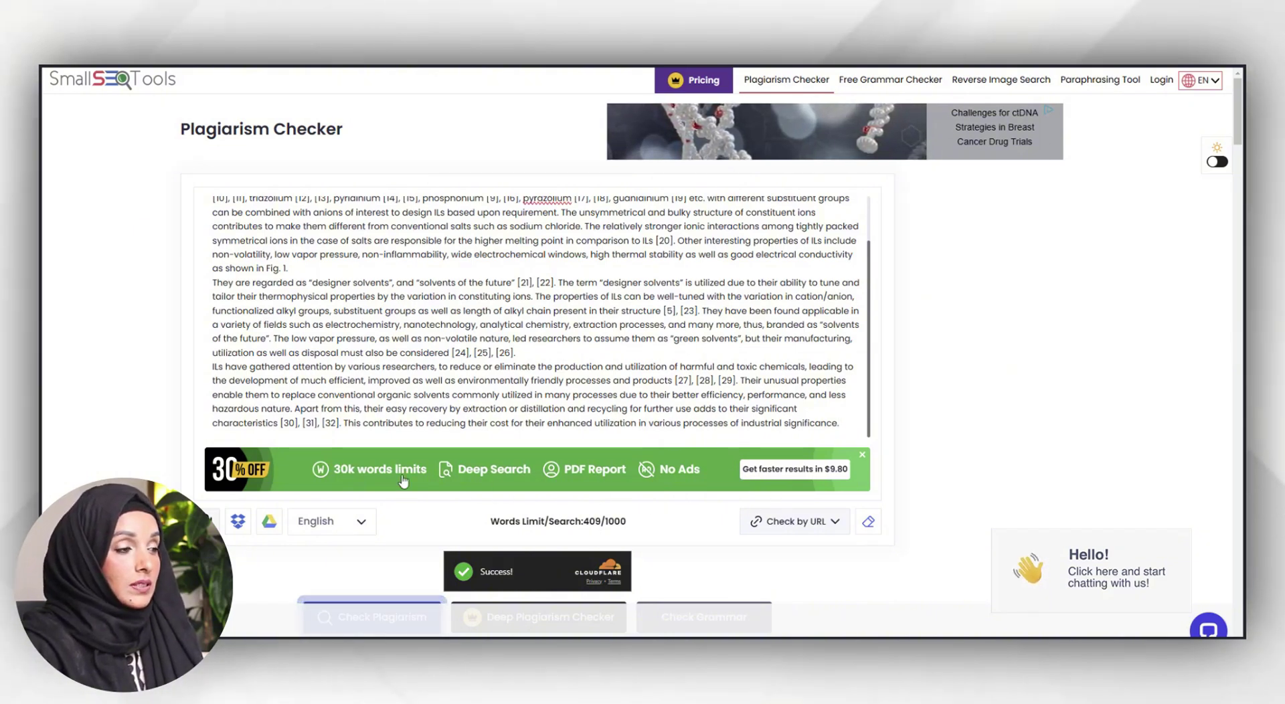
{"action": "scroll", "coordinate": [675, 366], "scroll_direction": "down", "scroll_amount": 2}
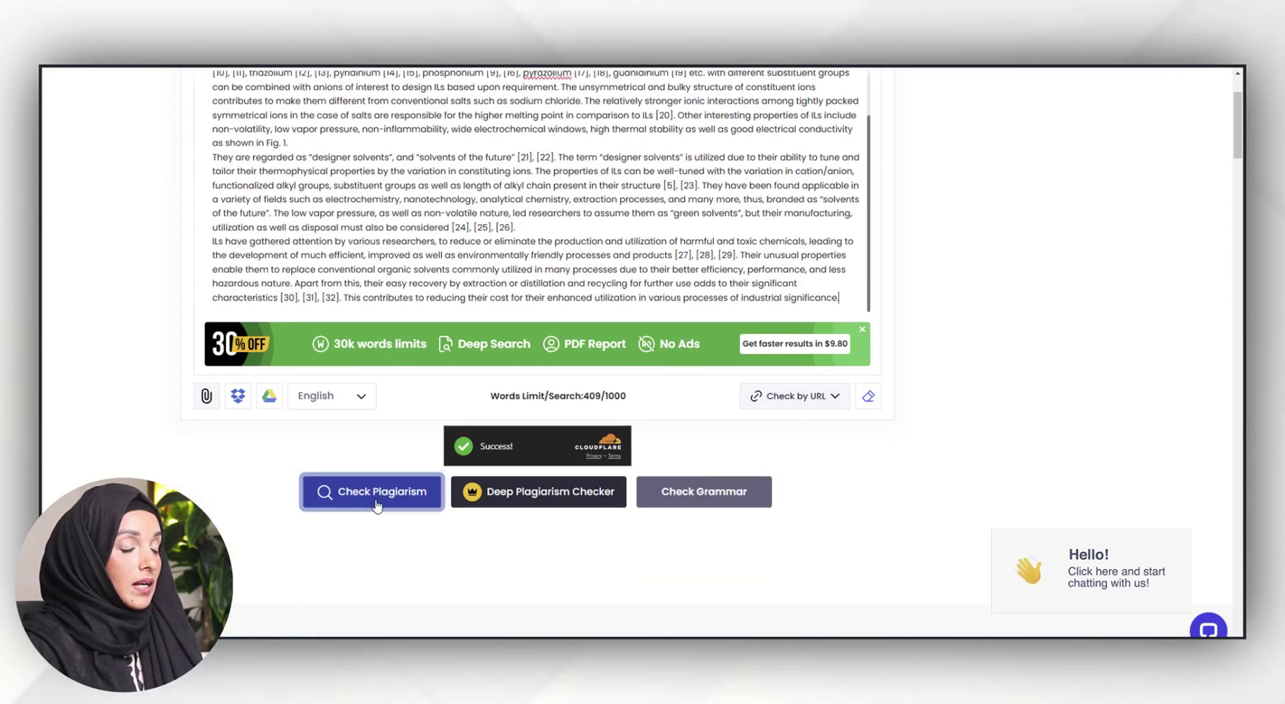
{"action": "left_click", "coordinate": [376, 505]}
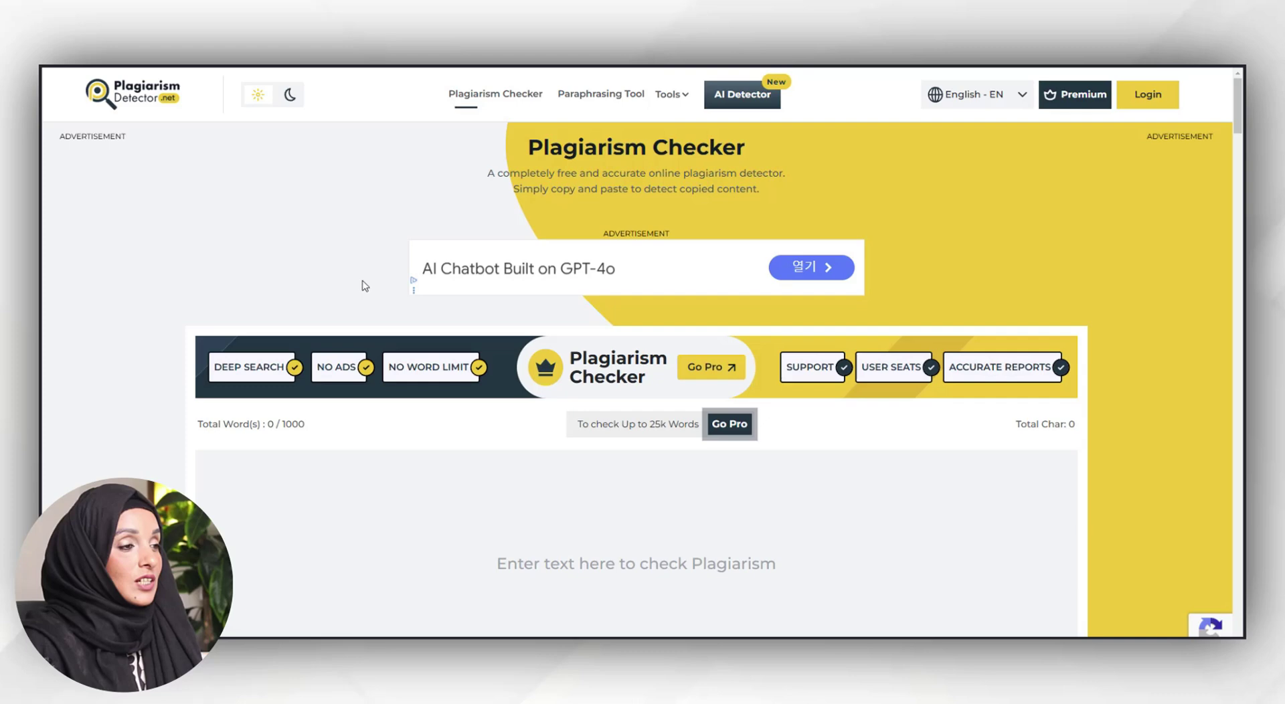
- Paste the 409-word article text into the Plagiarism Detector text box
{"action": "scroll", "coordinate": [442, 481], "scroll_direction": "down", "scroll_amount": 1}
{"action": "scroll", "coordinate": [441, 482], "scroll_direction": "down", "scroll_amount": 1}
{"action": "left_click", "coordinate": [442, 481]}
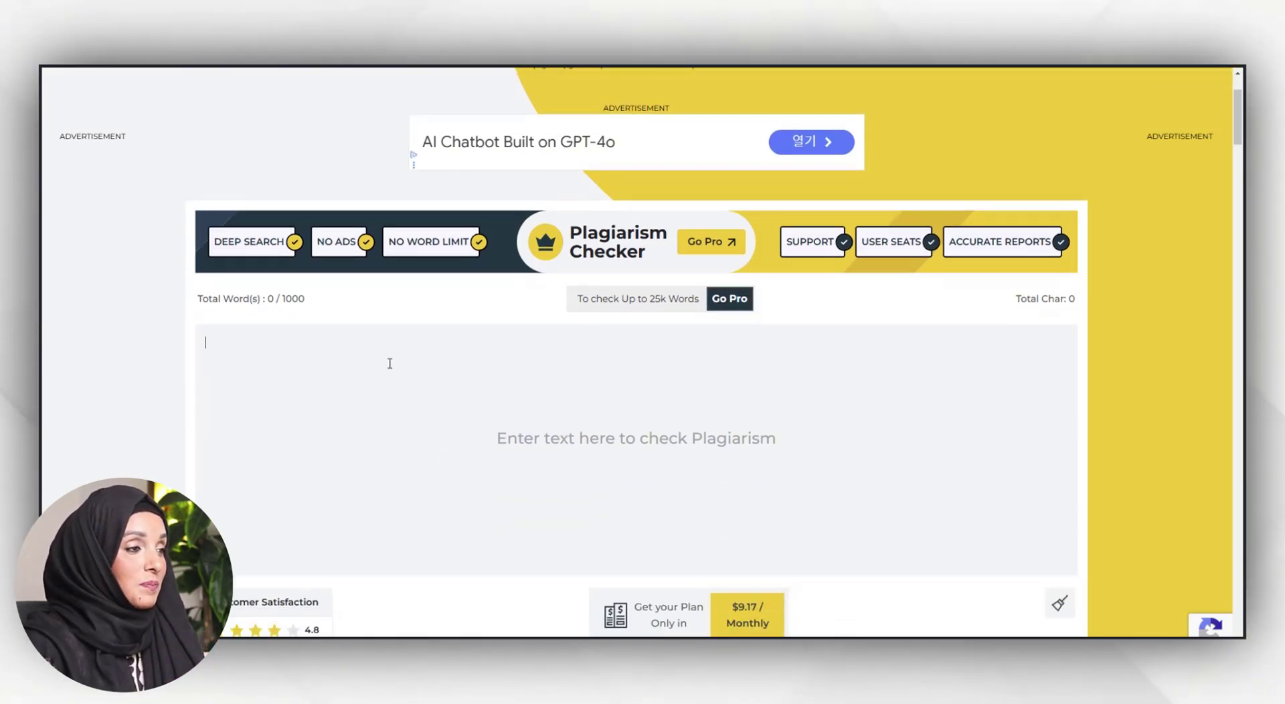
{"action": "right_click", "coordinate": [385, 375]}
{"action": "left_click", "coordinate": [462, 243]}
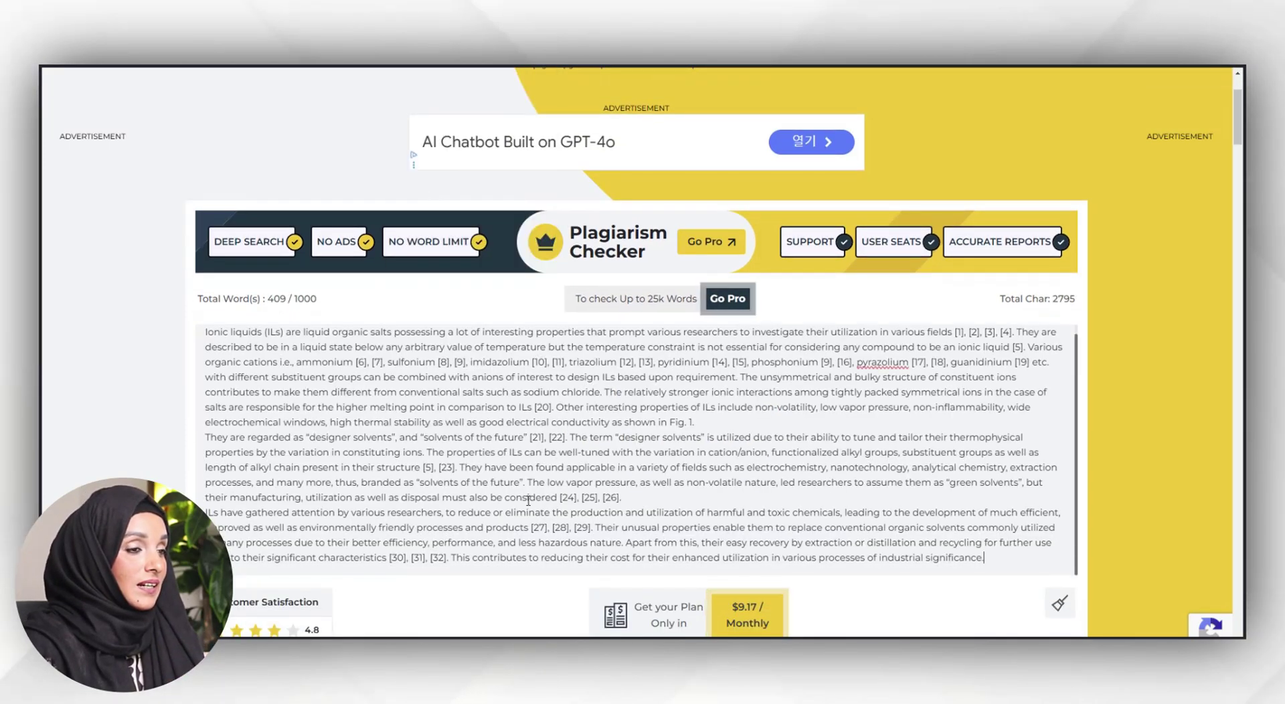
{"action": "scroll", "coordinate": [566, 415], "scroll_direction": "down", "scroll_amount": 6}
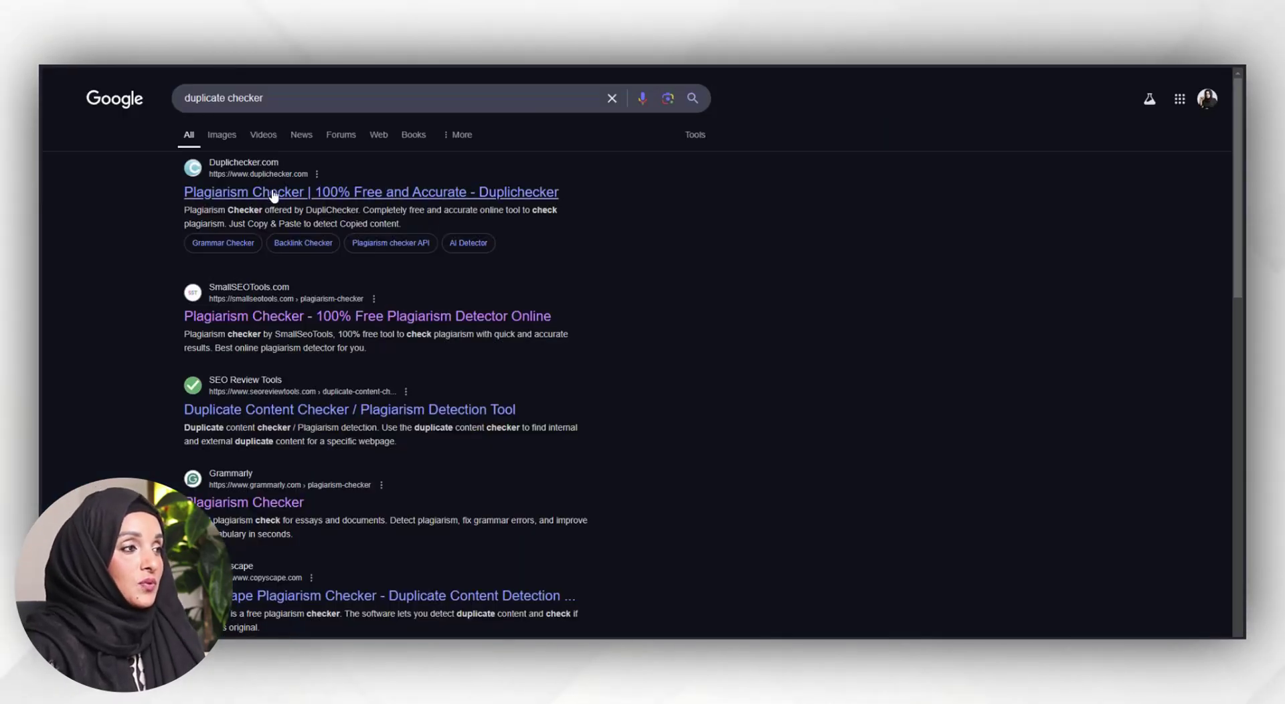
- Open Duplichecker, paste the 409-word article text and start its plagiarism scan
{"action": "left_click", "coordinate": [274, 193]}
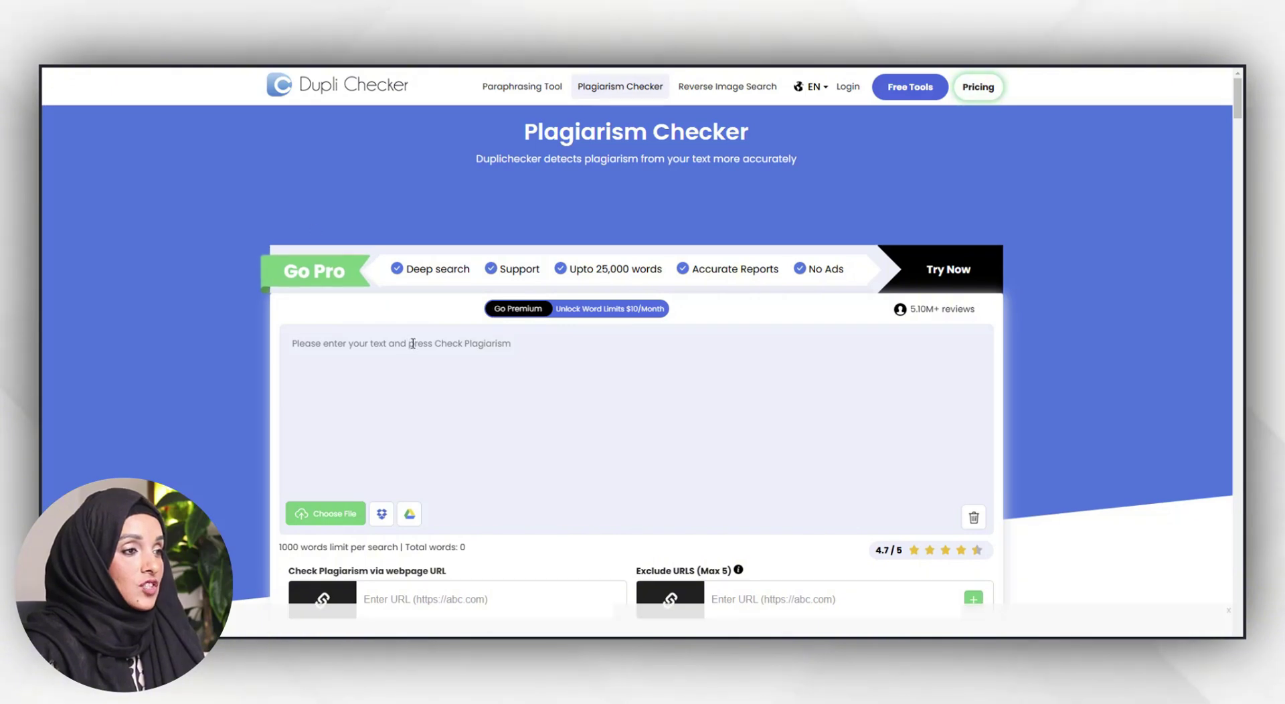
{"action": "scroll", "coordinate": [421, 342], "scroll_direction": "down", "scroll_amount": 1}
{"action": "right_click", "coordinate": [416, 303]}
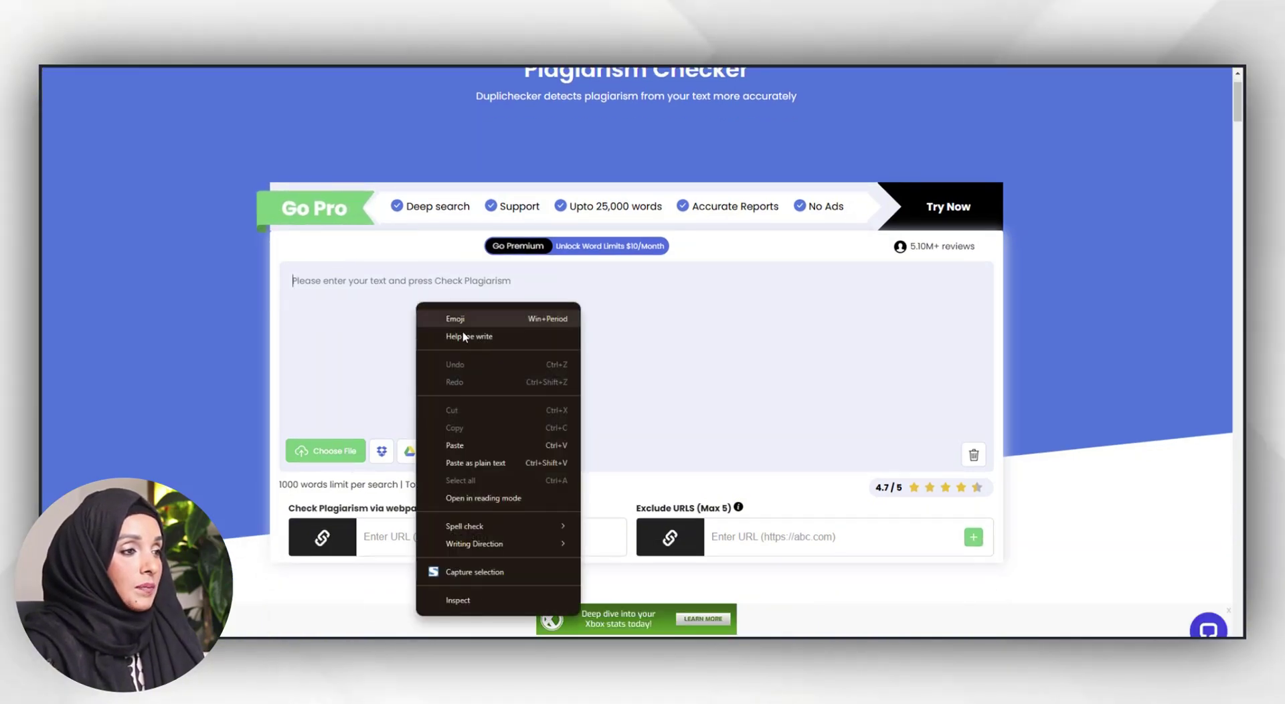
{"action": "left_click", "coordinate": [480, 453]}
{"action": "scroll", "coordinate": [589, 471], "scroll_direction": "down", "scroll_amount": 4}
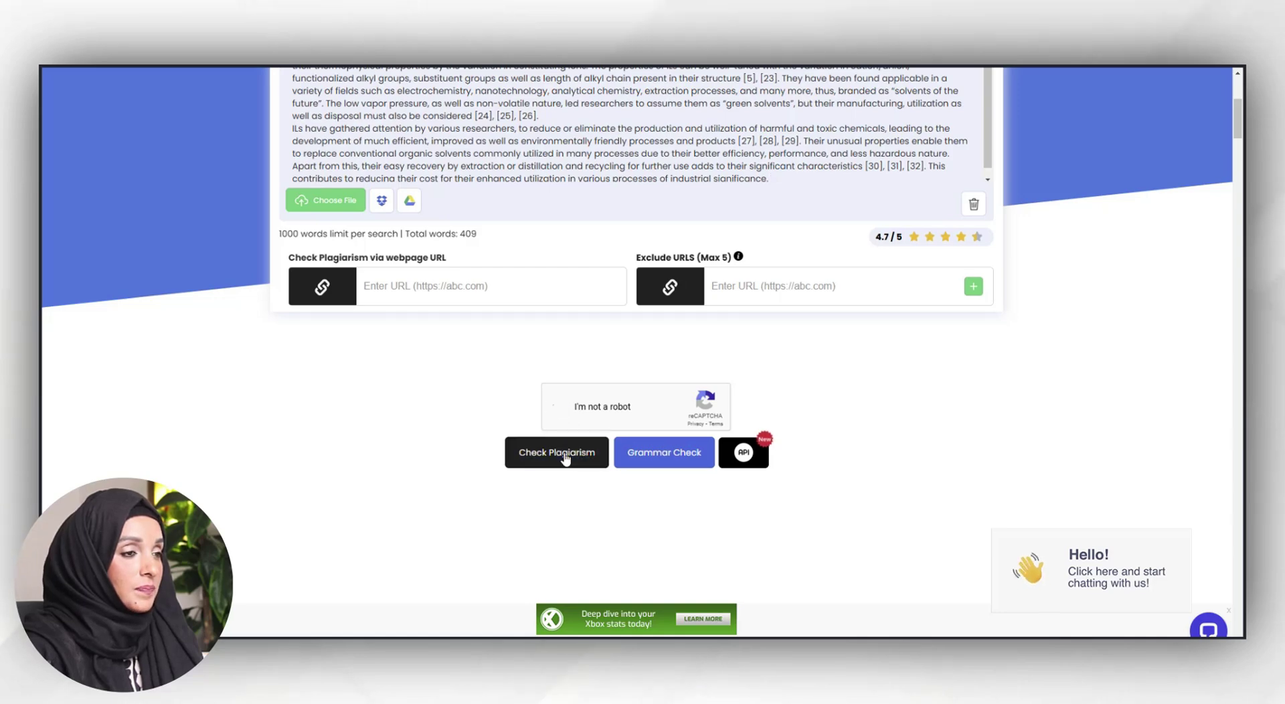
{"action": "left_click", "coordinate": [566, 459]}
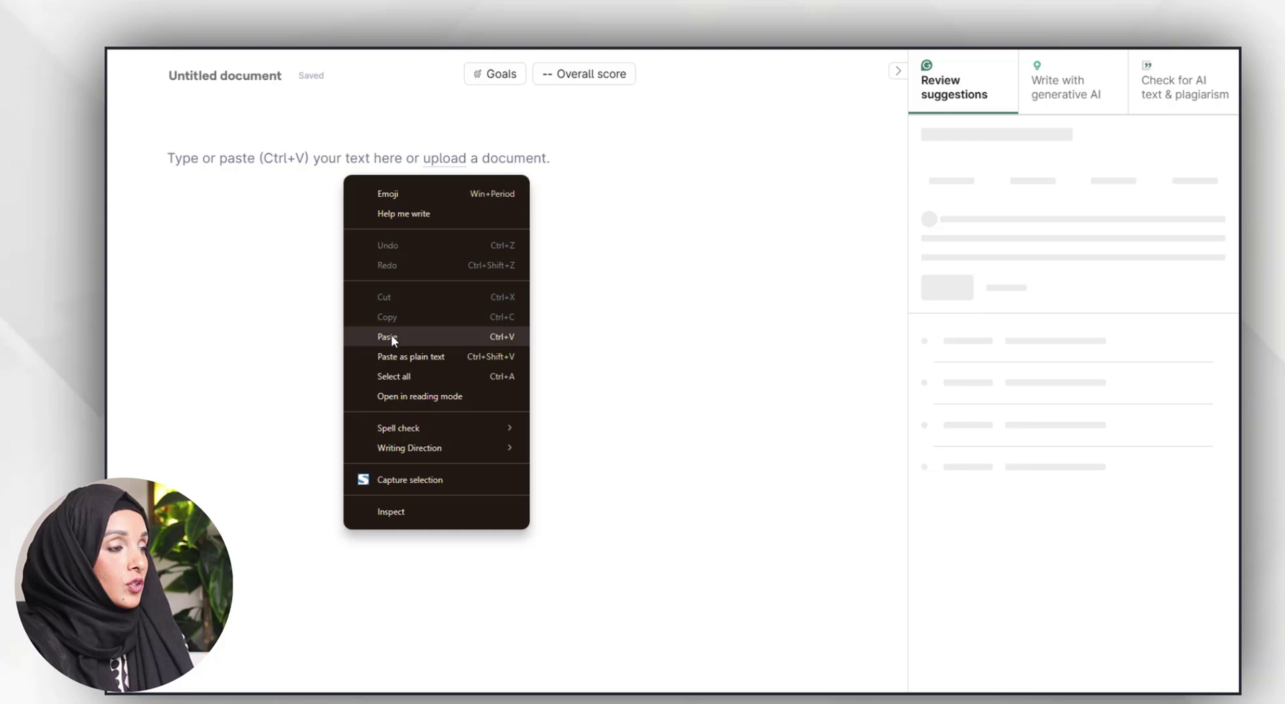
- Paste the article into a new Grammarly document with default goals and run its AI and plagiarism check
{"action": "left_click", "coordinate": [391, 335]}
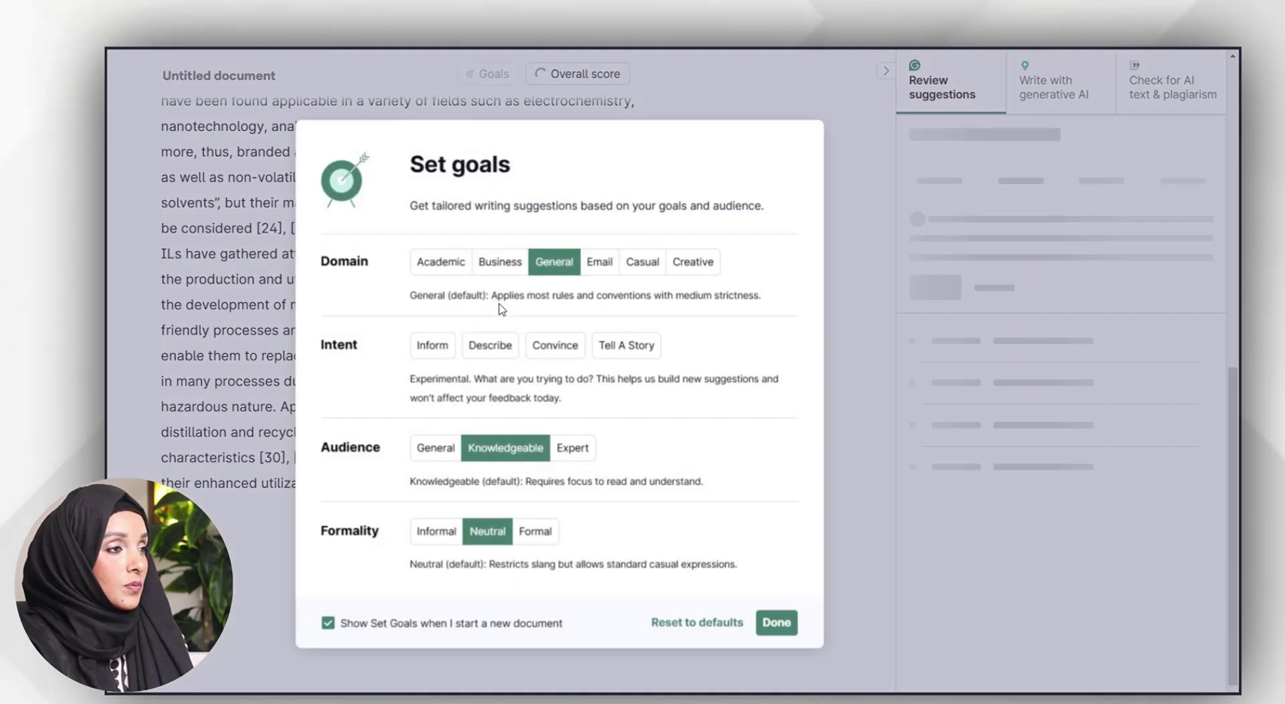
{"action": "left_click", "coordinate": [777, 622]}
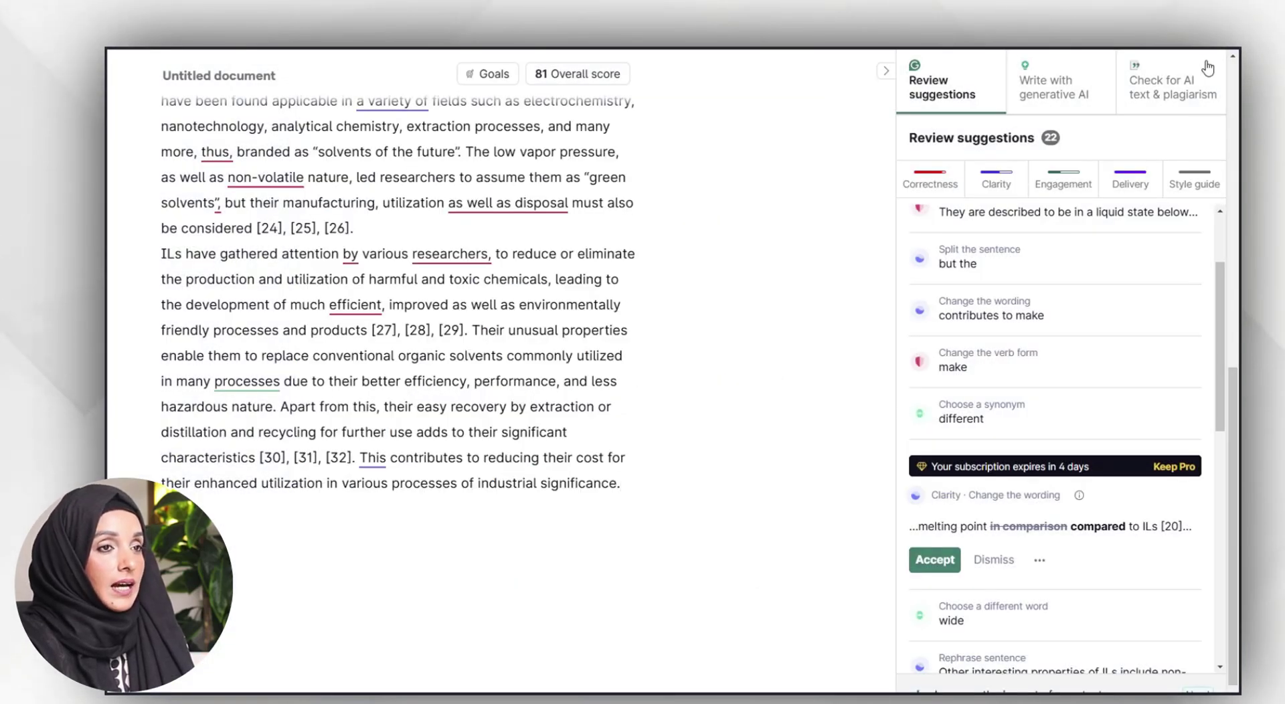
{"action": "left_click", "coordinate": [1192, 83]}
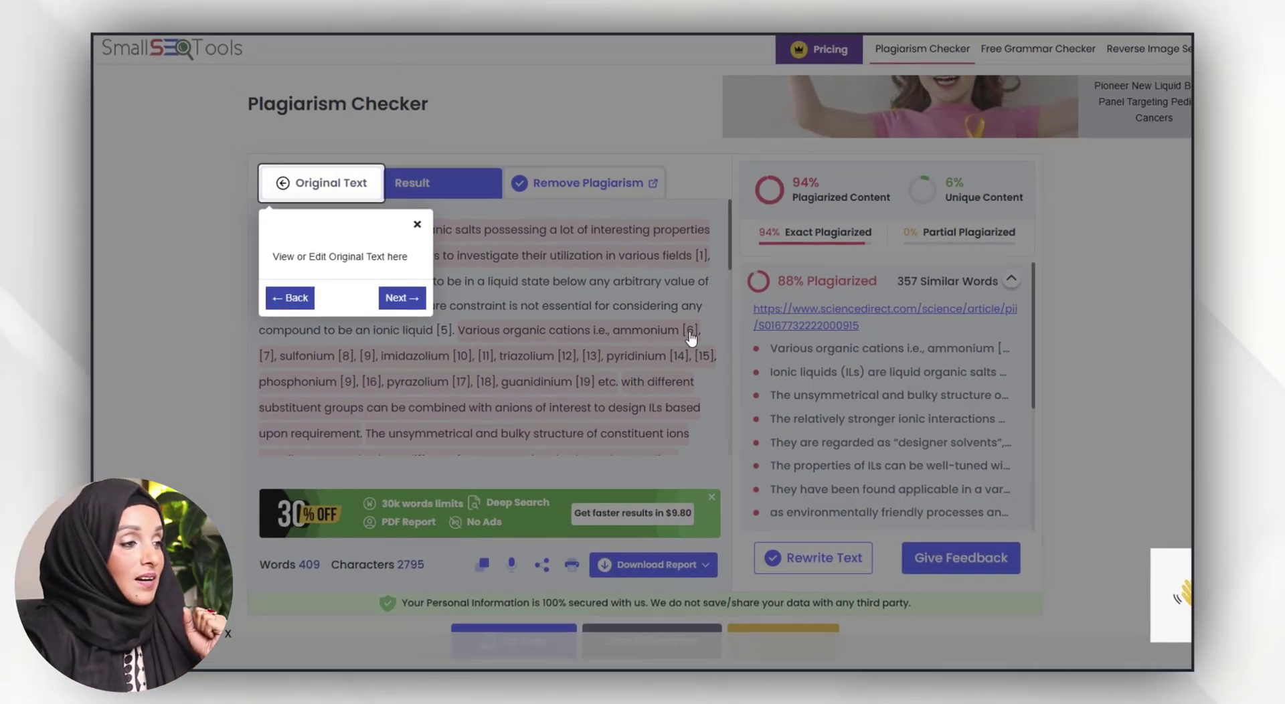
- Dismiss the tour tip and scroll through SmallSEOTools' 94% plagiarized, 6% unique result
{"action": "left_click", "coordinate": [417, 224]}
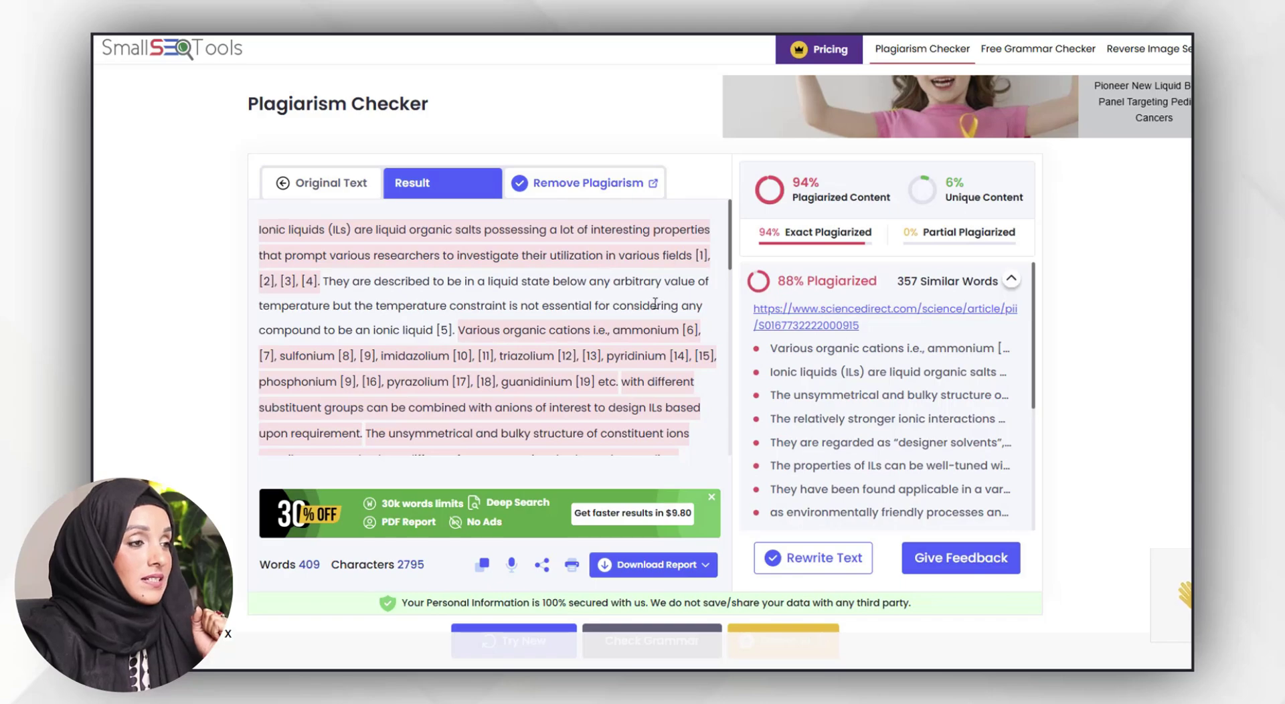
{"action": "scroll", "coordinate": [655, 302], "scroll_direction": "down", "scroll_amount": 5}
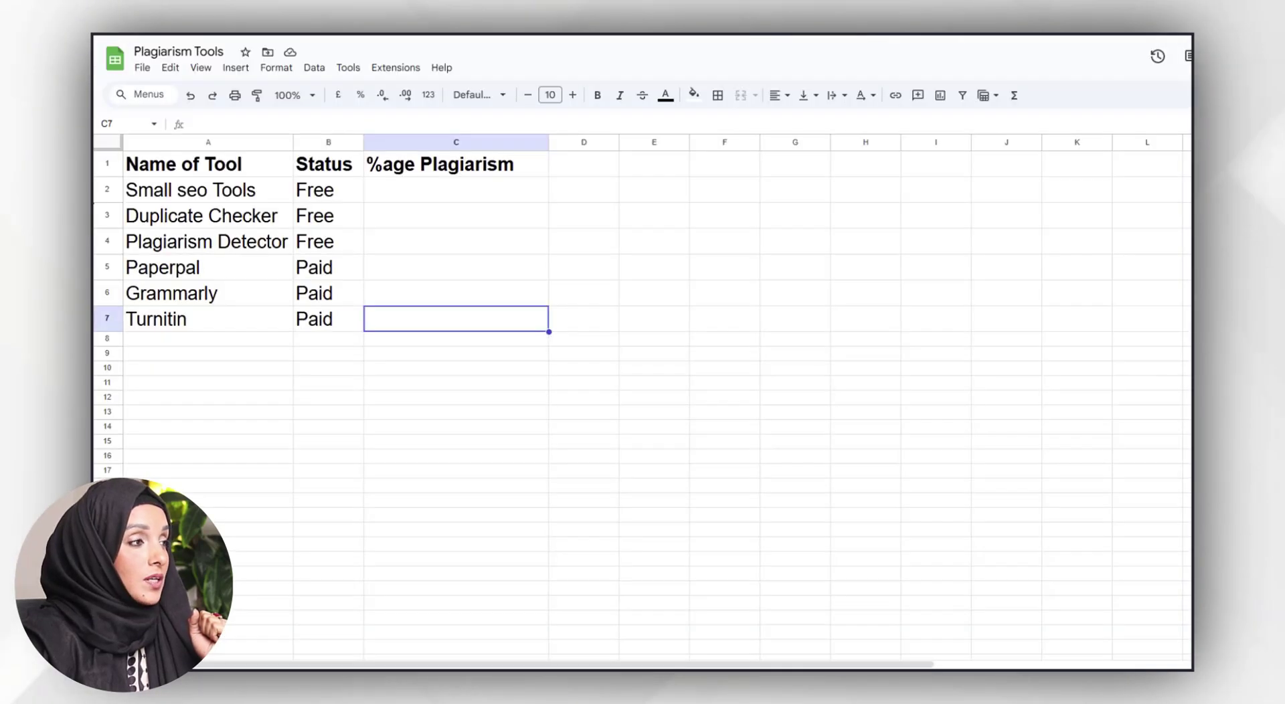
- Enter 94% in cell C2 for Small seo Tools
{"action": "double_click", "coordinate": [396, 195]}
{"action": "type", "text": "9"}
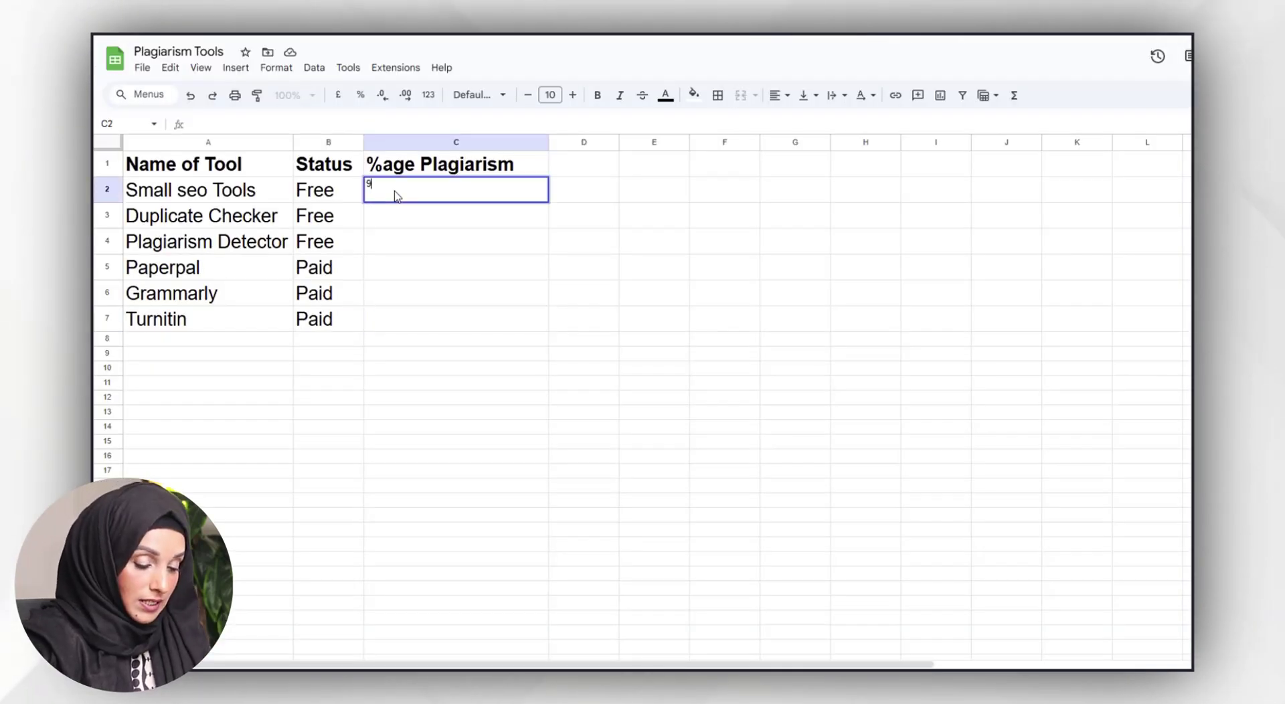
{"action": "type", "text": "4%"}
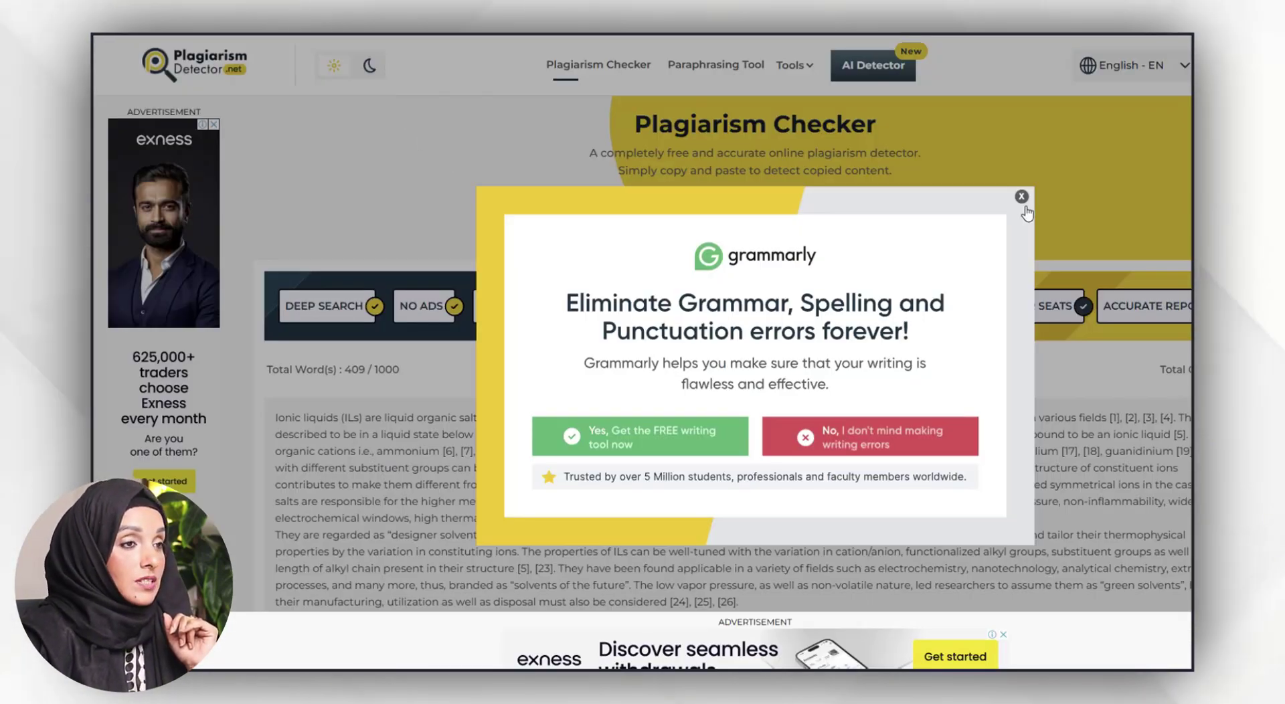
- Close the promotional popup and review Plagiarism Detector's 82% plagiarized, 18% unique report
{"action": "left_click", "coordinate": [1021, 196]}
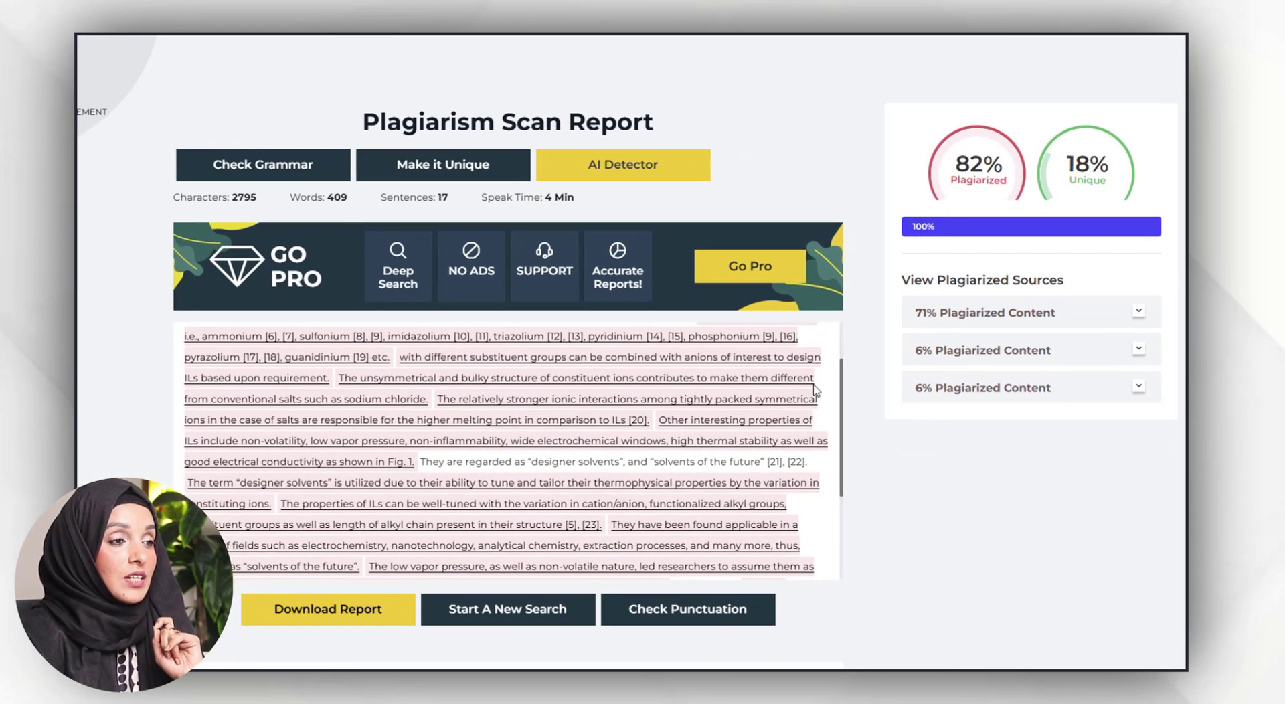
{"action": "scroll", "coordinate": [723, 576], "scroll_direction": "down", "scroll_amount": 3}
{"action": "scroll", "coordinate": [762, 405], "scroll_direction": "up", "scroll_amount": 10}
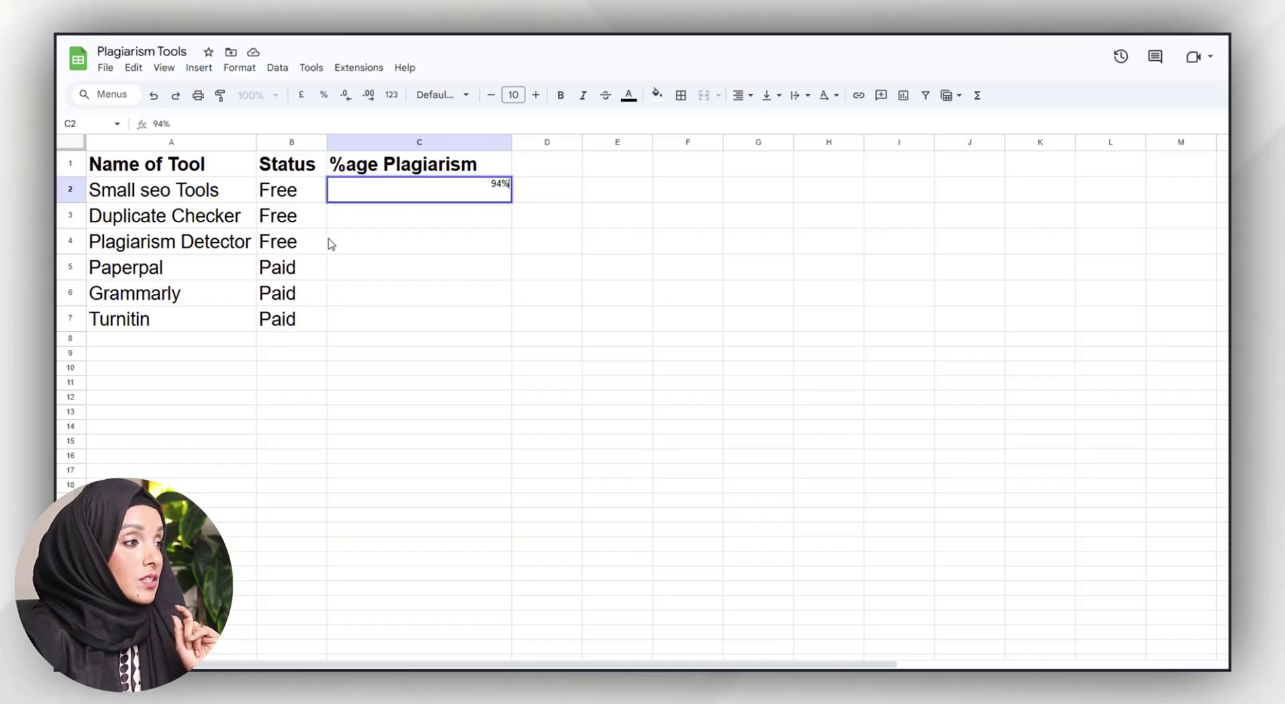
- Commit C2 and enter 82% in C3 for Duplicate Checker
{"action": "left_click", "coordinate": [344, 222]}
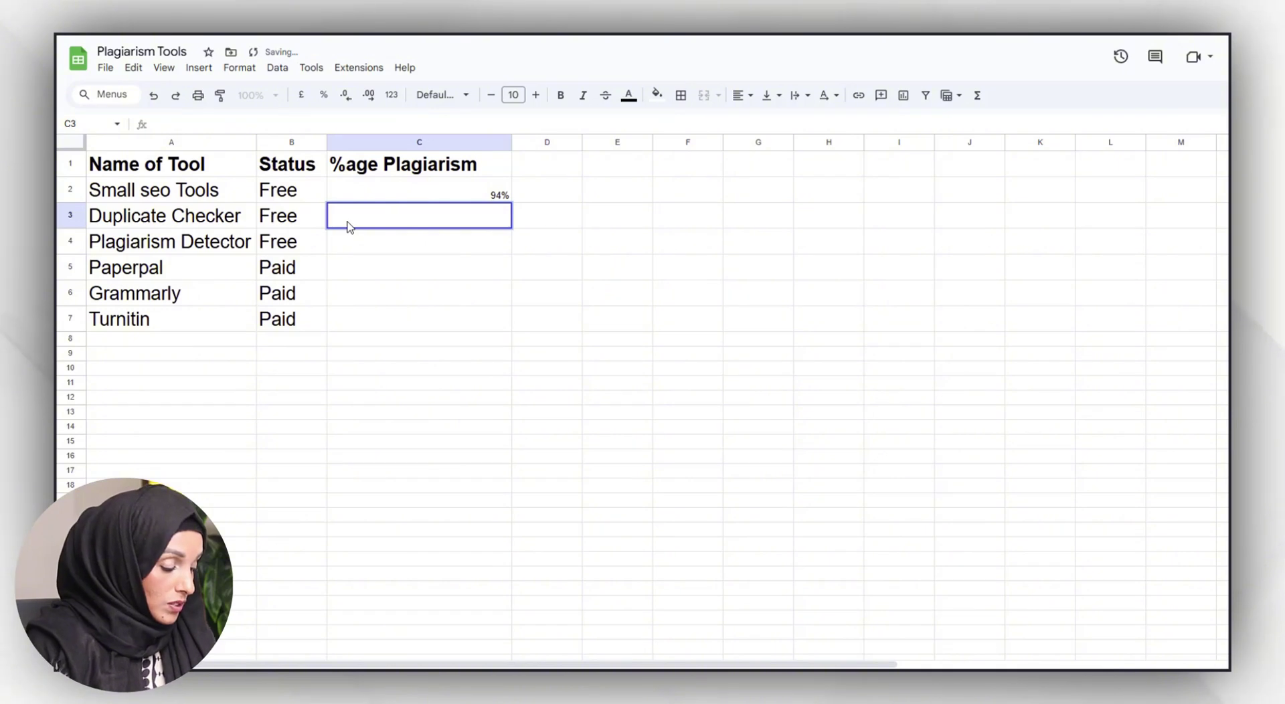
{"action": "type", "text": "82"}
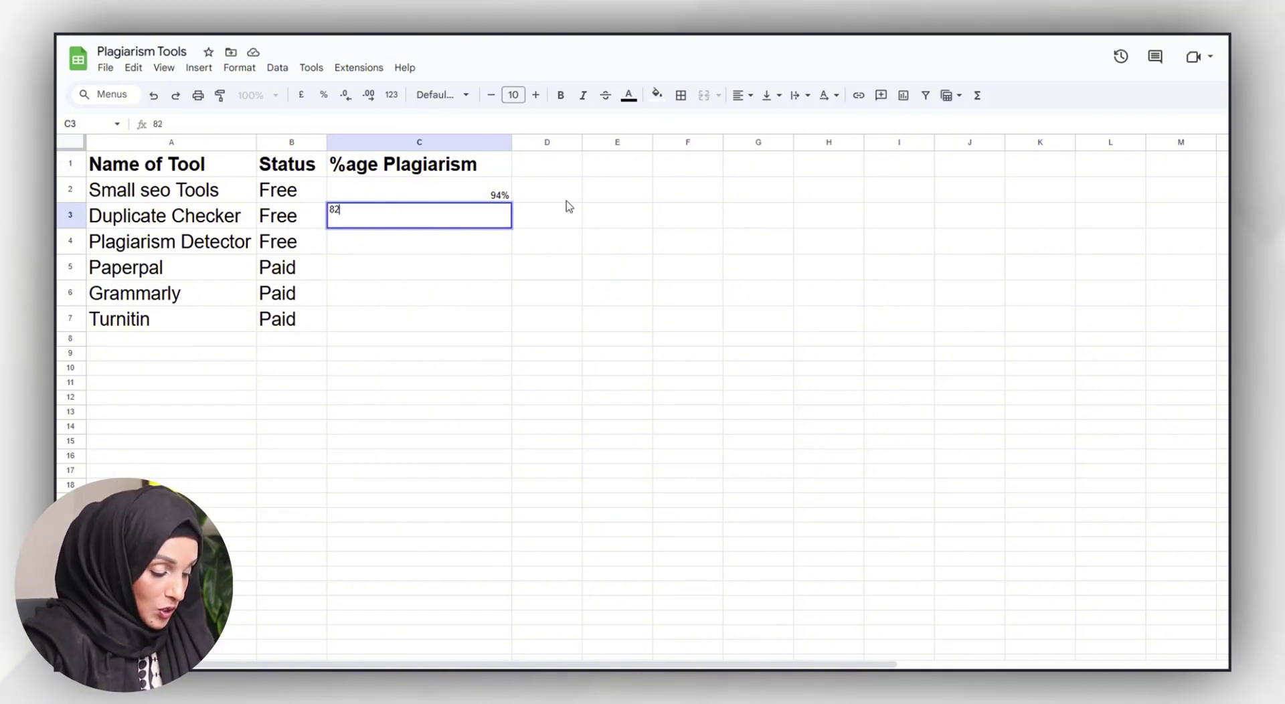
{"action": "type", "text": "%"}
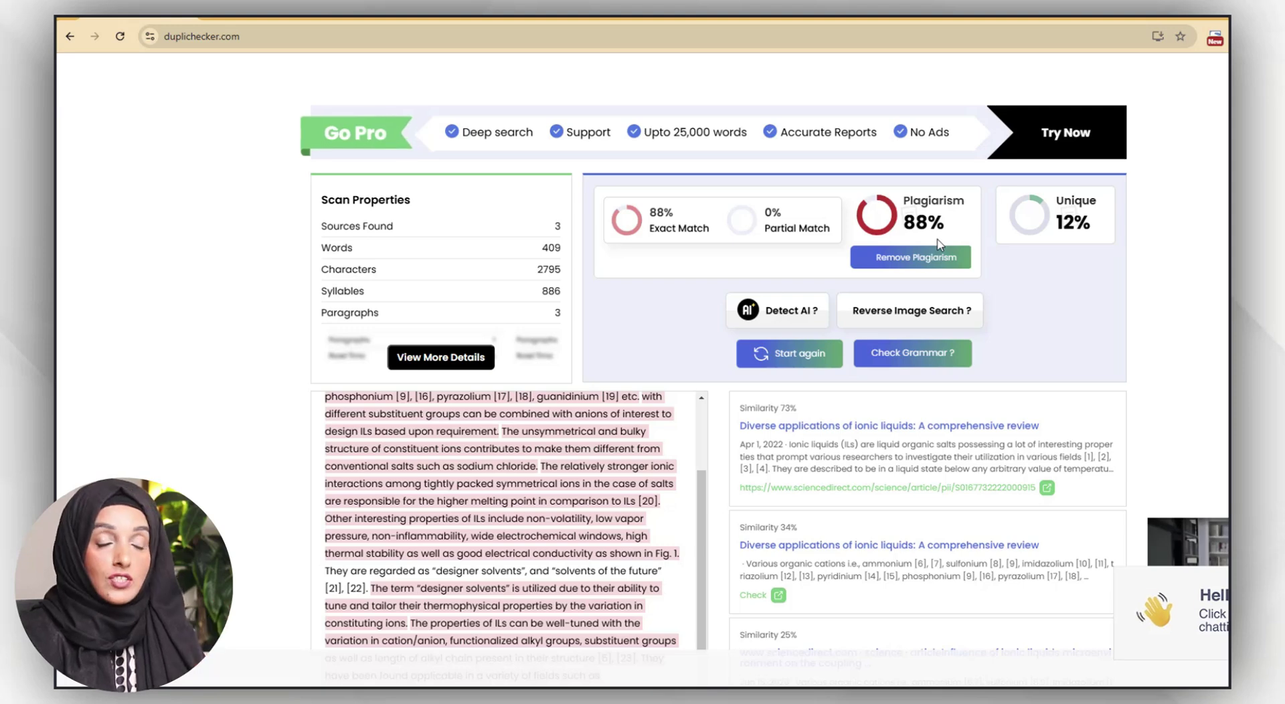
- Read Duplichecker's 88% plagiarism result and select cell C4 in the sheet
{"action": "scroll", "coordinate": [586, 471], "scroll_direction": "down", "scroll_amount": 6}
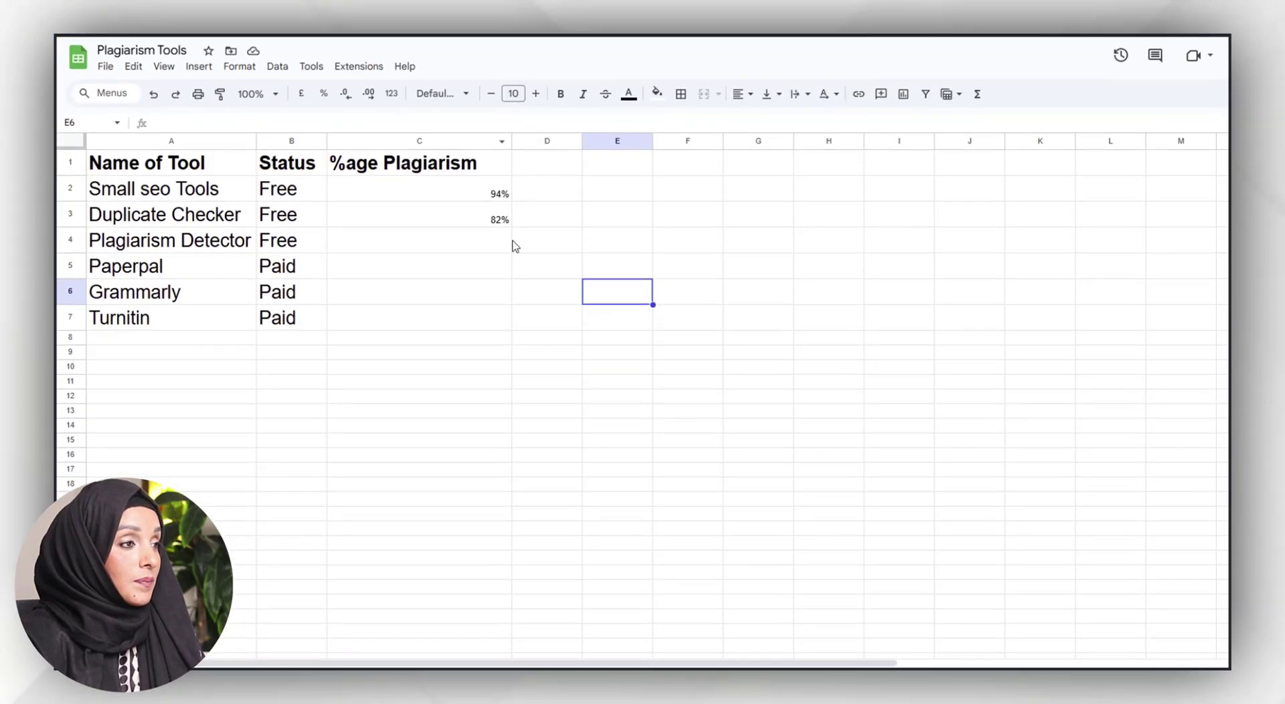
{"action": "left_click", "coordinate": [493, 246]}
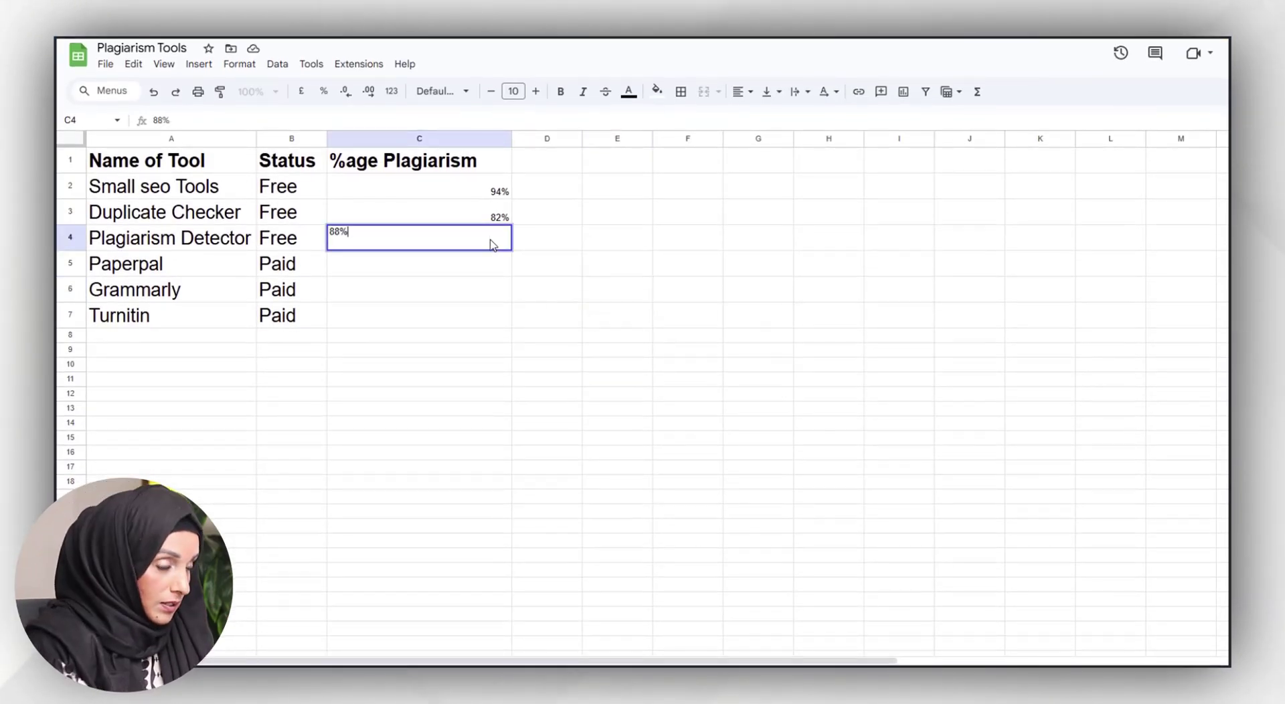
- Commit 88% in cell C4 as Plagiarism Detector's plagiarism percentage
{"action": "key", "text": "Return"}
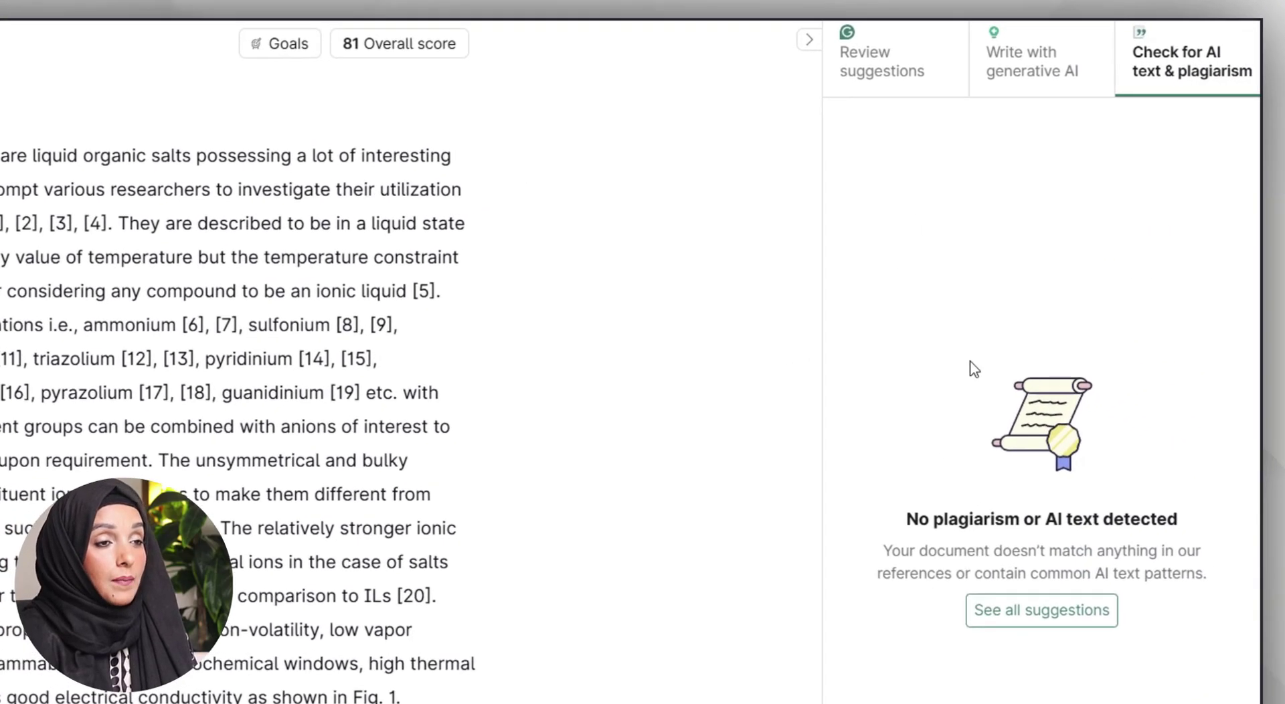
- Zoom Grammarly to 125% and scroll the article to read its AI text and plagiarism result
{"action": "key", "text": "ctrl+plus"}
{"action": "scroll", "coordinate": [989, 546], "scroll_direction": "down", "scroll_amount": 10}
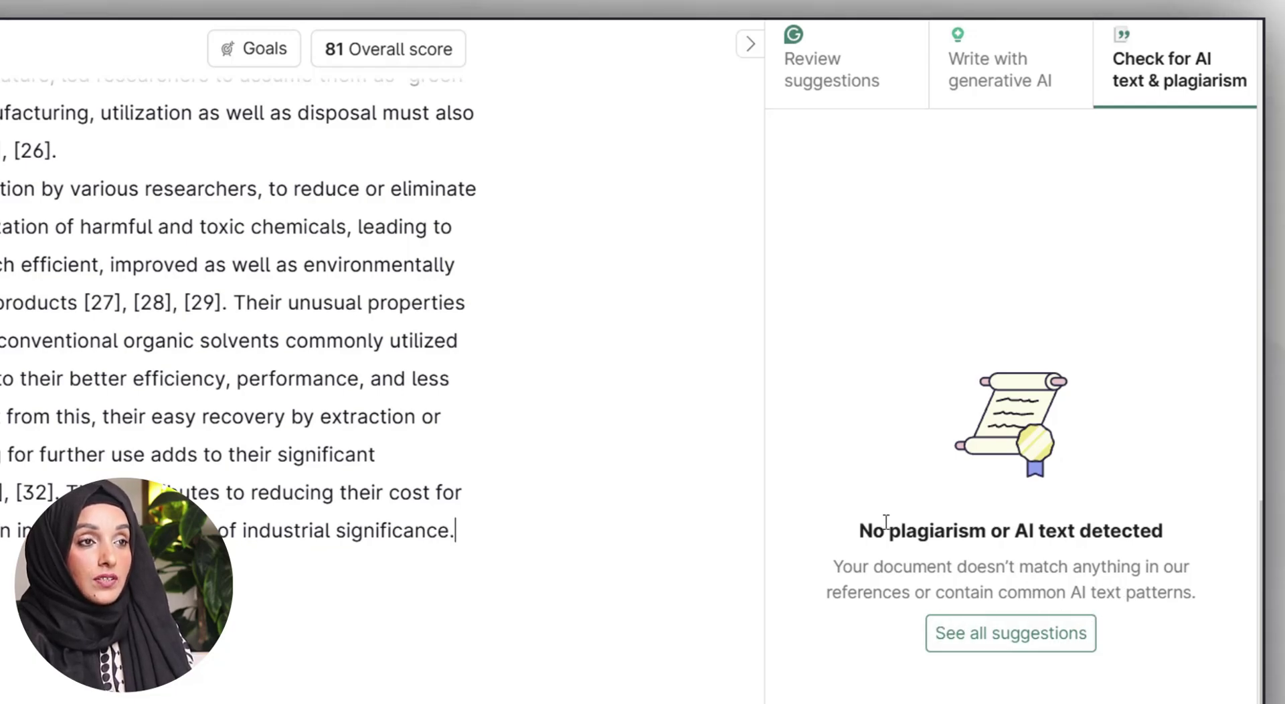
{"action": "scroll", "coordinate": [269, 367], "scroll_direction": "up", "scroll_amount": 10}
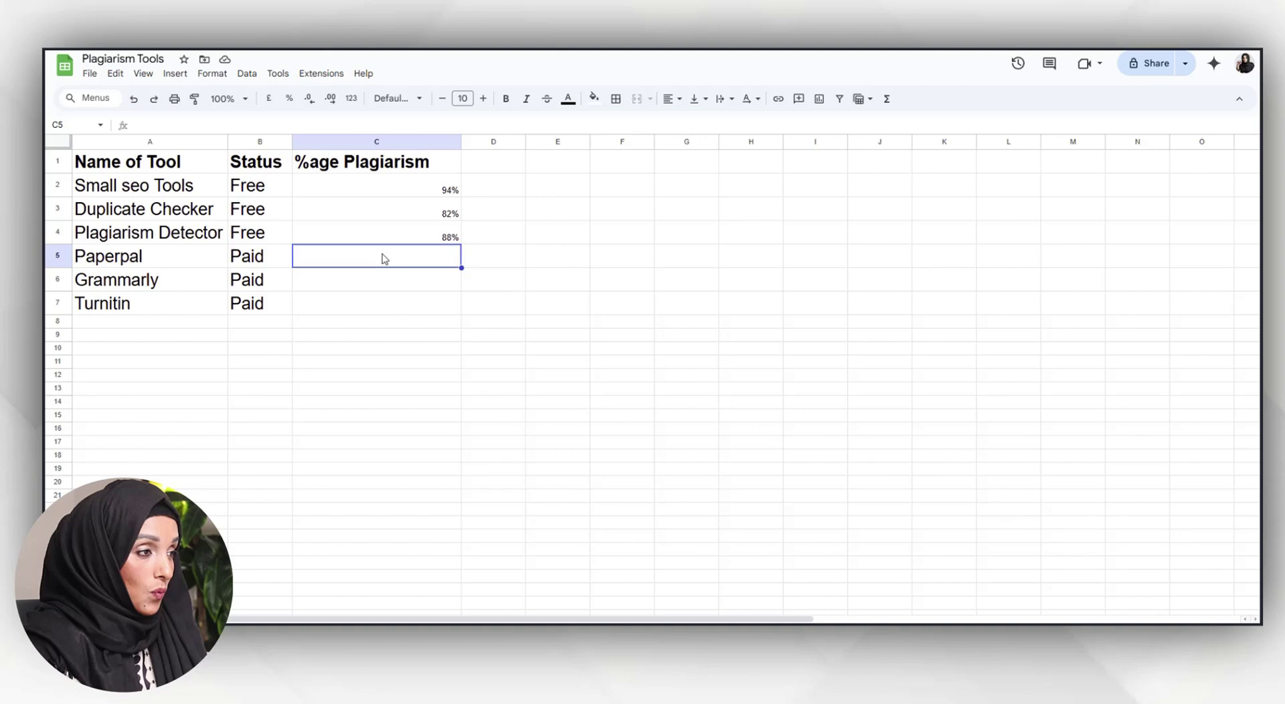
- Enter 0% for Paperpal in cell C5, removing the stray trailing character
{"action": "type", "text": ")"}
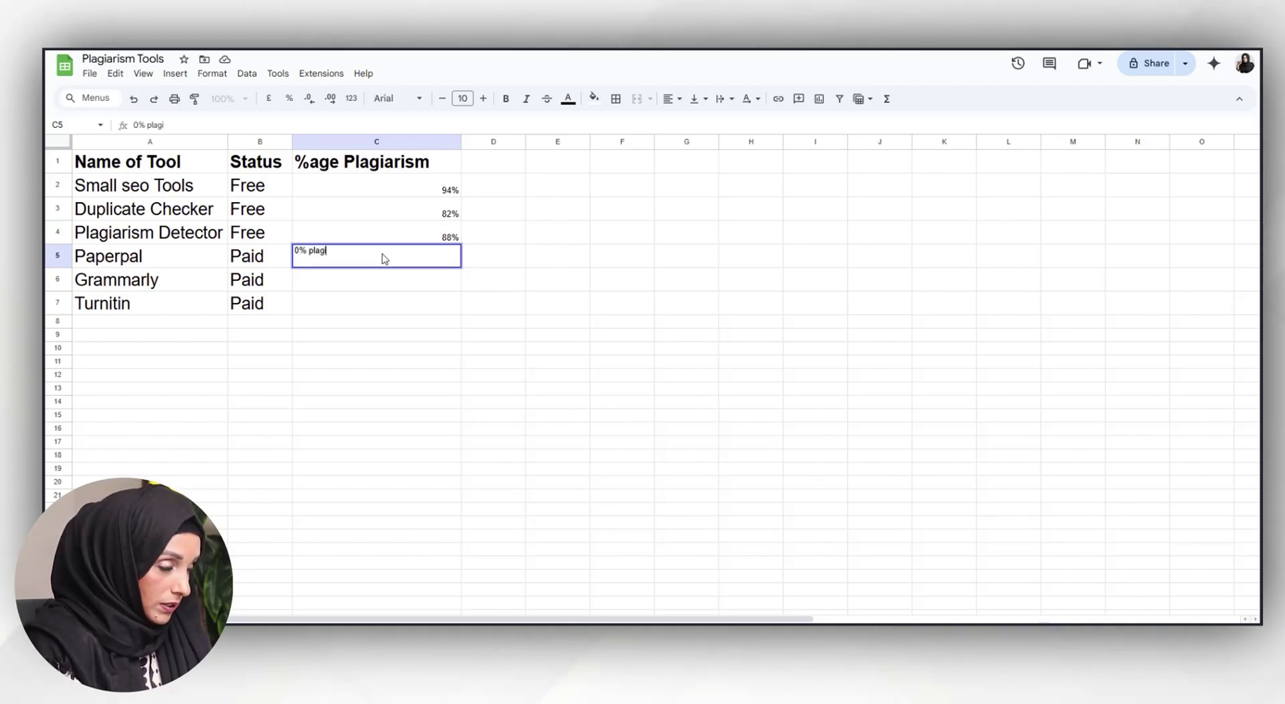
{"action": "key", "text": "BackSpace"}
{"action": "key", "text": "BackSpace"}
{"action": "key", "text": "BackSpace"}
{"action": "key", "text": "BackSpace"}
{"action": "key", "text": "BackSpace"}
{"action": "key", "text": "BackSpace"}
{"action": "key", "text": "Return"}
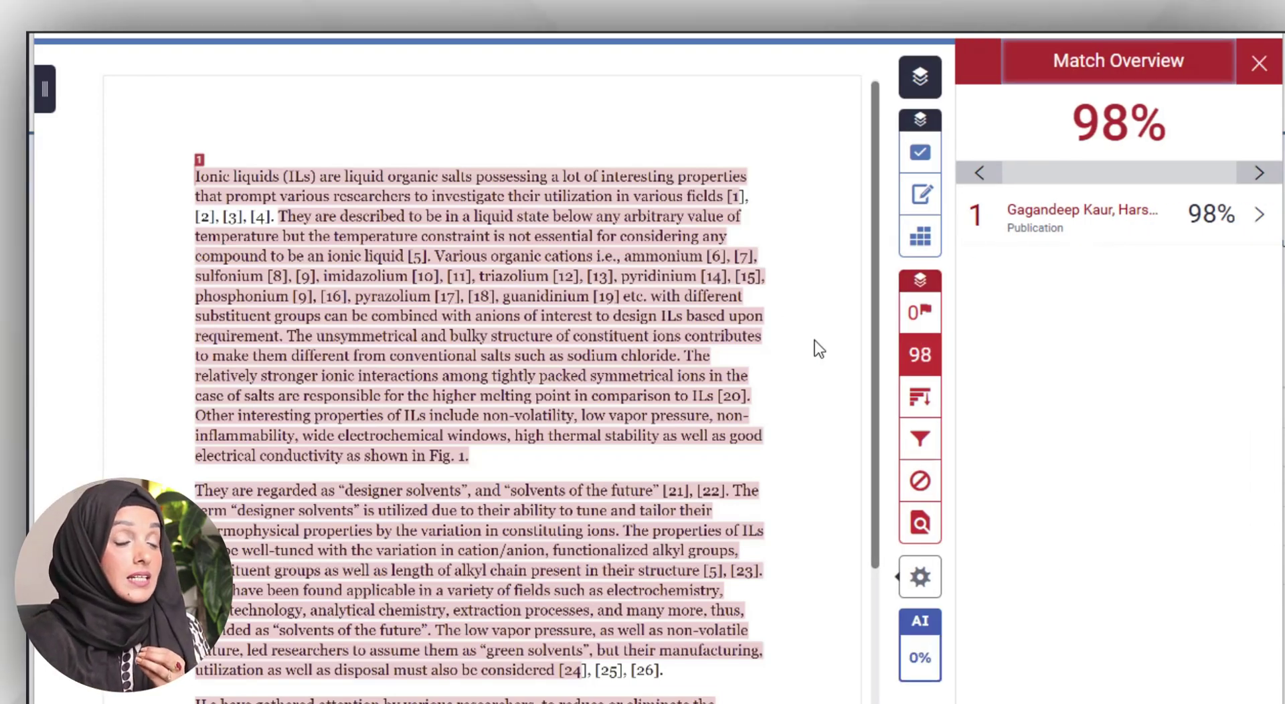
{"action": "scroll", "coordinate": [814, 340], "scroll_direction": "down", "scroll_amount": 3}
{"action": "scroll", "coordinate": [640, 489], "scroll_direction": "up", "scroll_amount": 2}
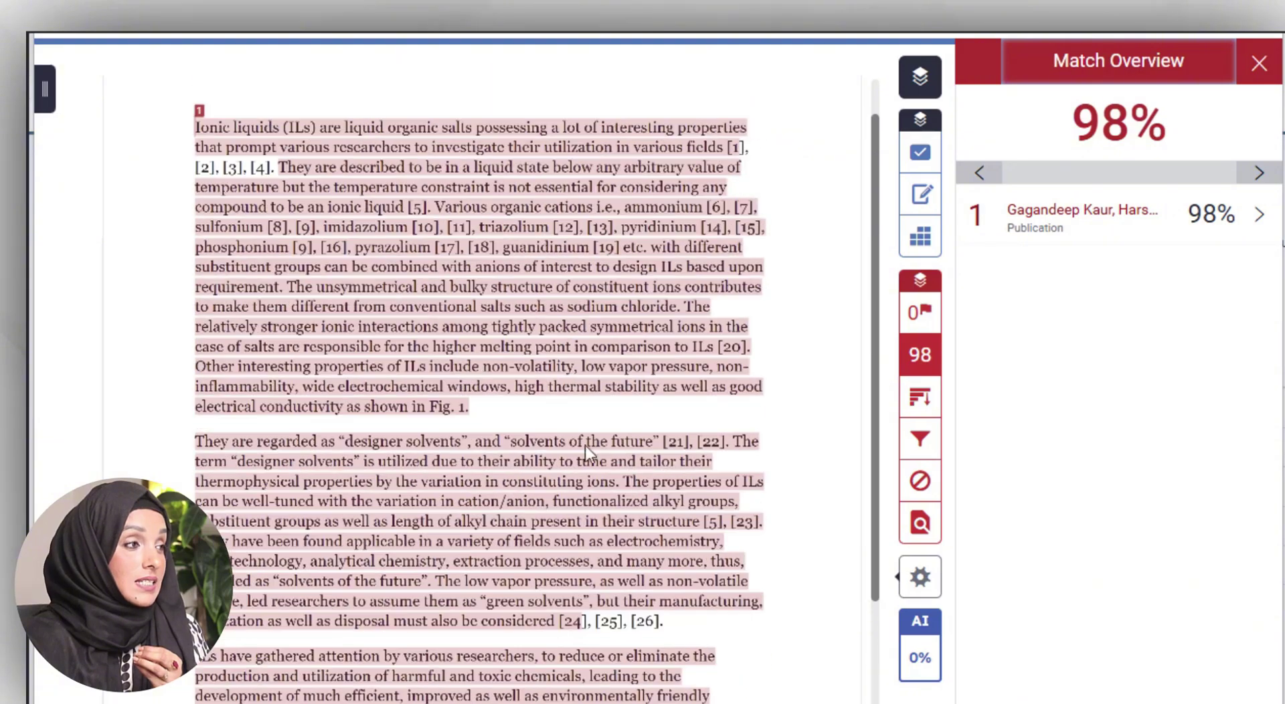
{"action": "scroll", "coordinate": [642, 612], "scroll_direction": "down", "scroll_amount": 2}
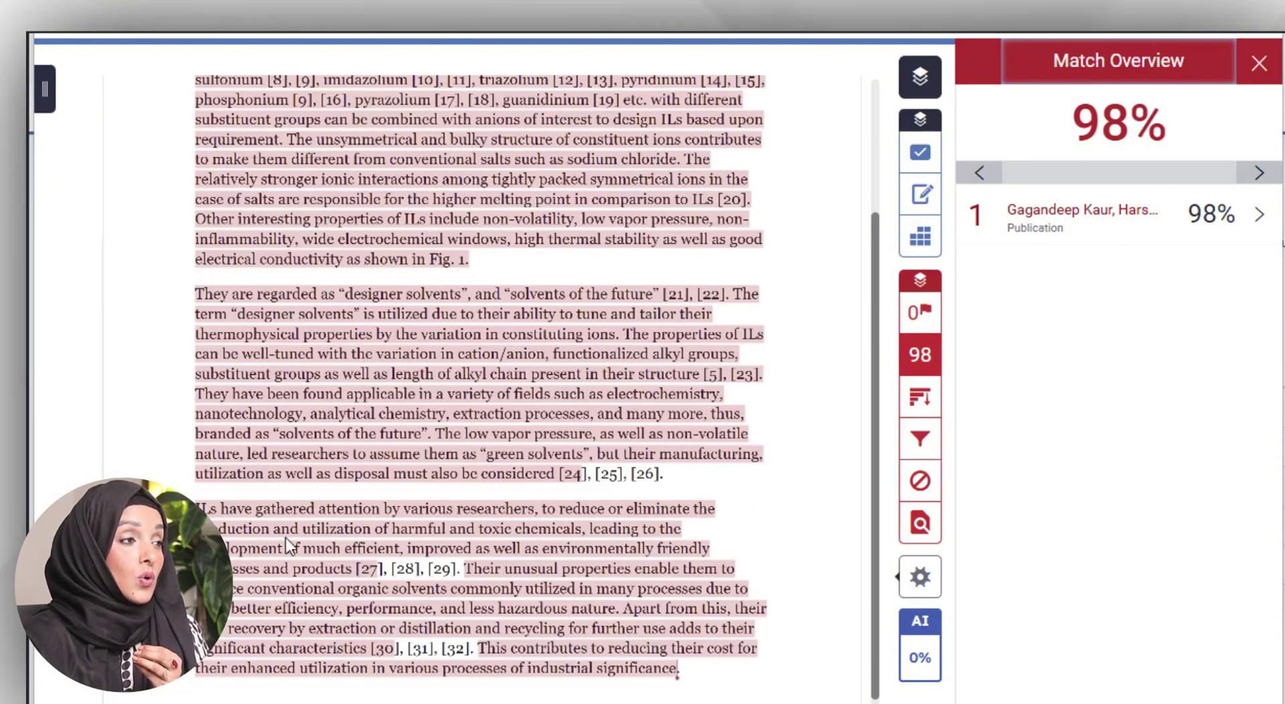